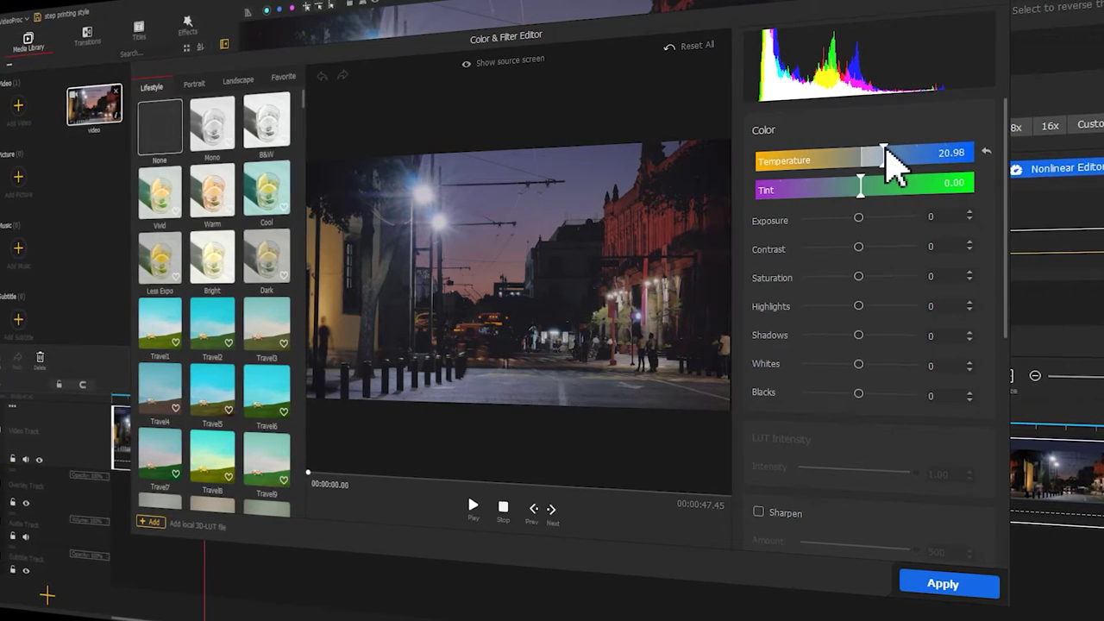
Step: Nudge the Contrast slider up to raise the night street clip's contrast
{"action": "left_click_drag", "start_coordinate": [859, 248], "coordinate": [869, 249]}
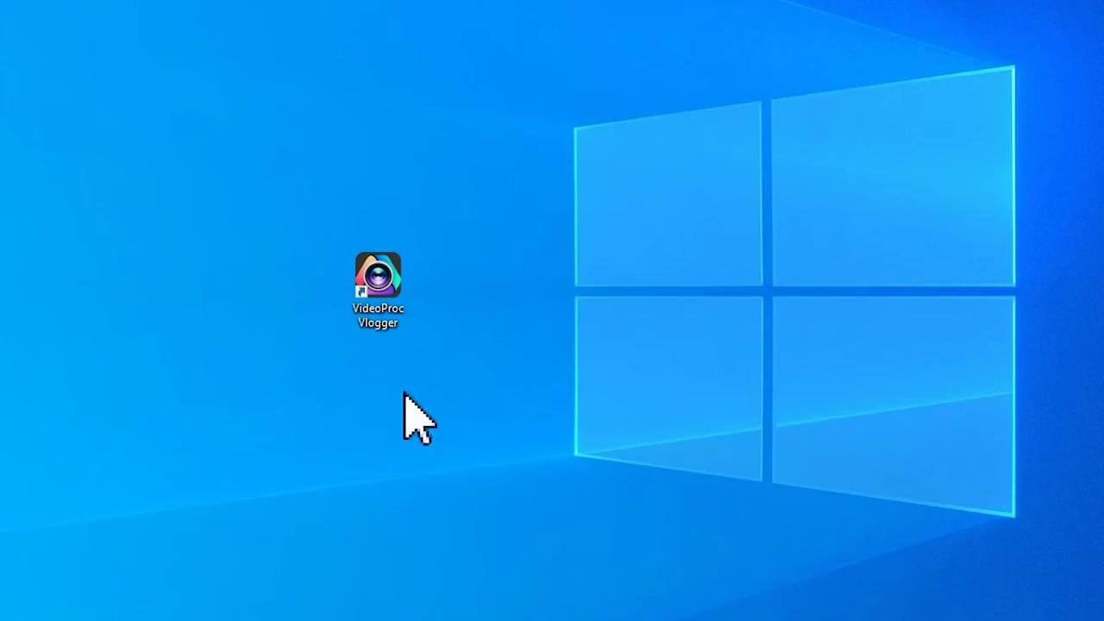
Step: Launch VideoProc Vlogger and create a new project named 'step printing style'
{"action": "double_click", "coordinate": [400, 278]}
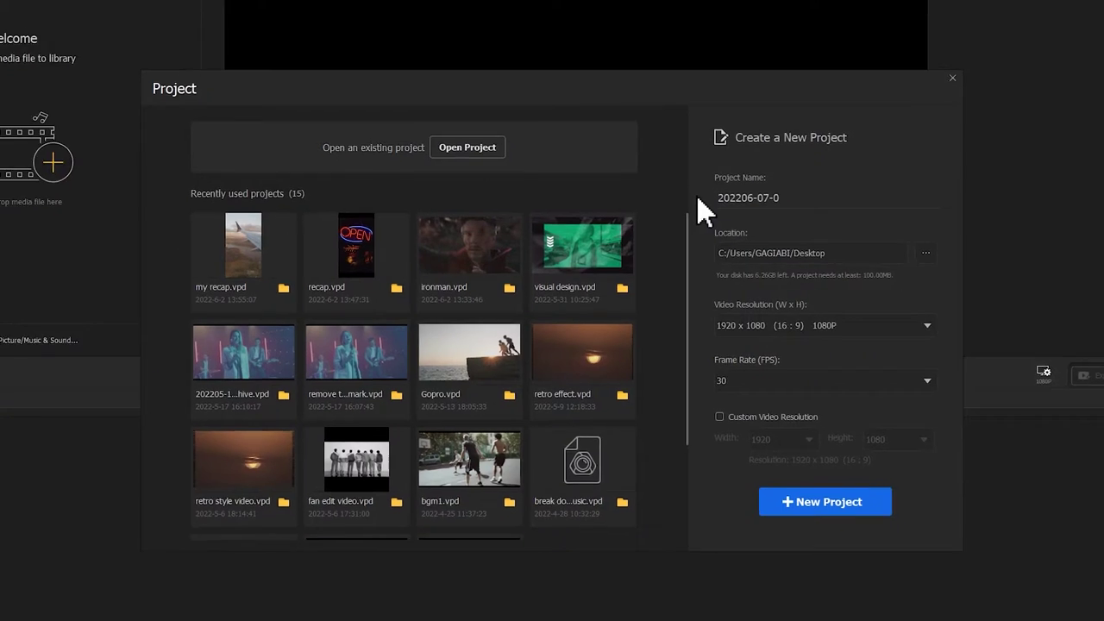
{"action": "type", "text": "step printing style"}
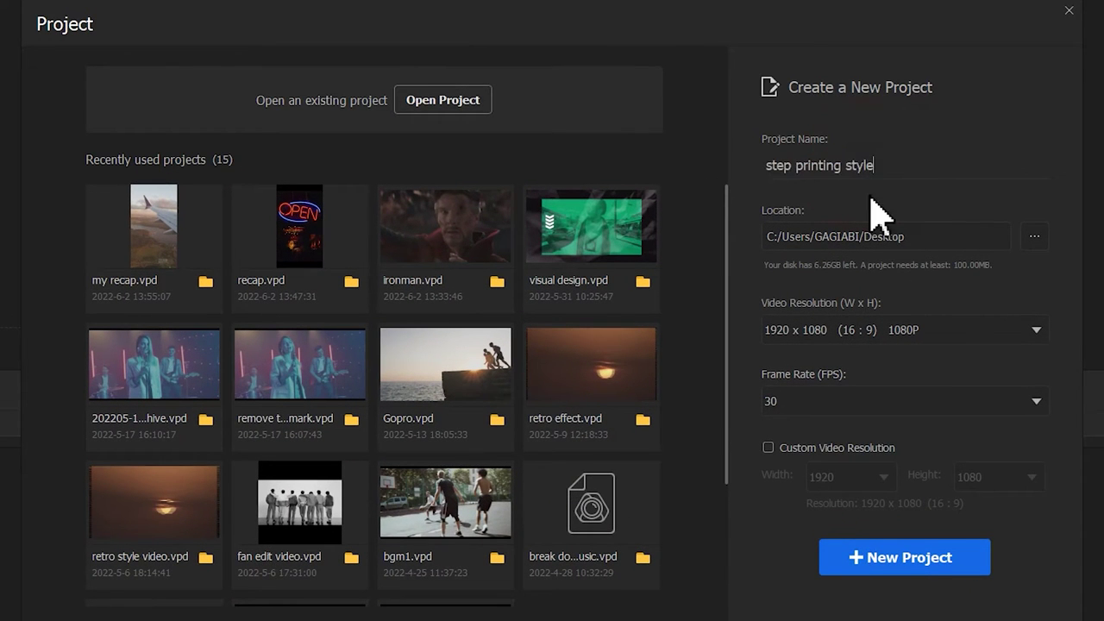
{"action": "left_click", "coordinate": [907, 556]}
Step: Import the night street video, place it on the video track, and trim it to 5.69 seconds
{"action": "left_click_drag", "start_coordinate": [5, 166], "coordinate": [128, 168]}
{"action": "left_click_drag", "start_coordinate": [140, 110], "coordinate": [330, 394]}
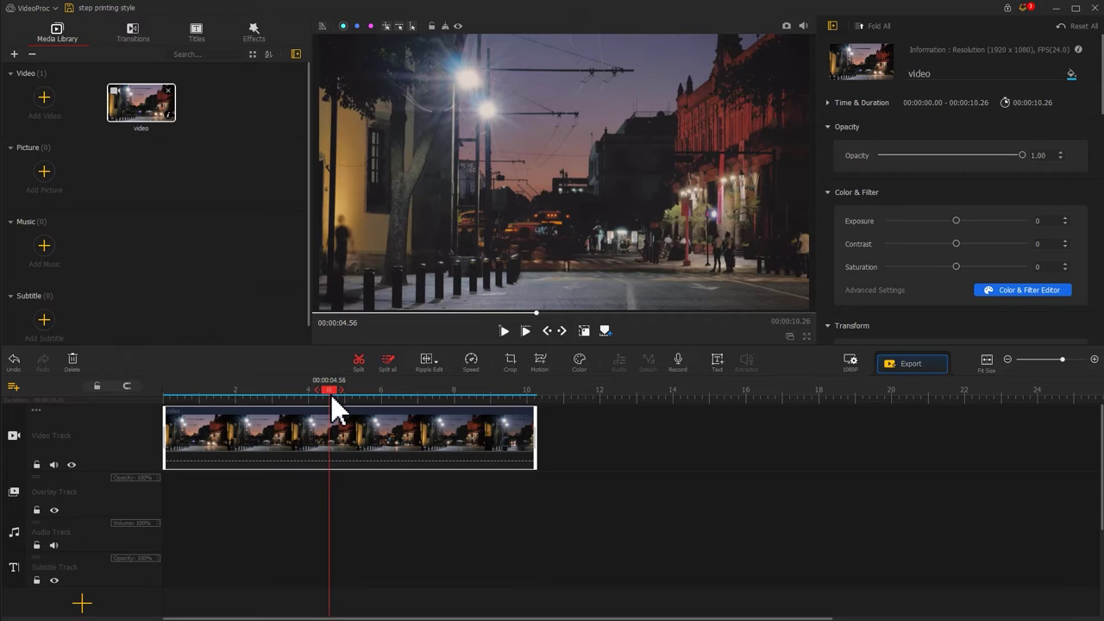
{"action": "left_click_drag", "start_coordinate": [164, 433], "coordinate": [330, 444]}
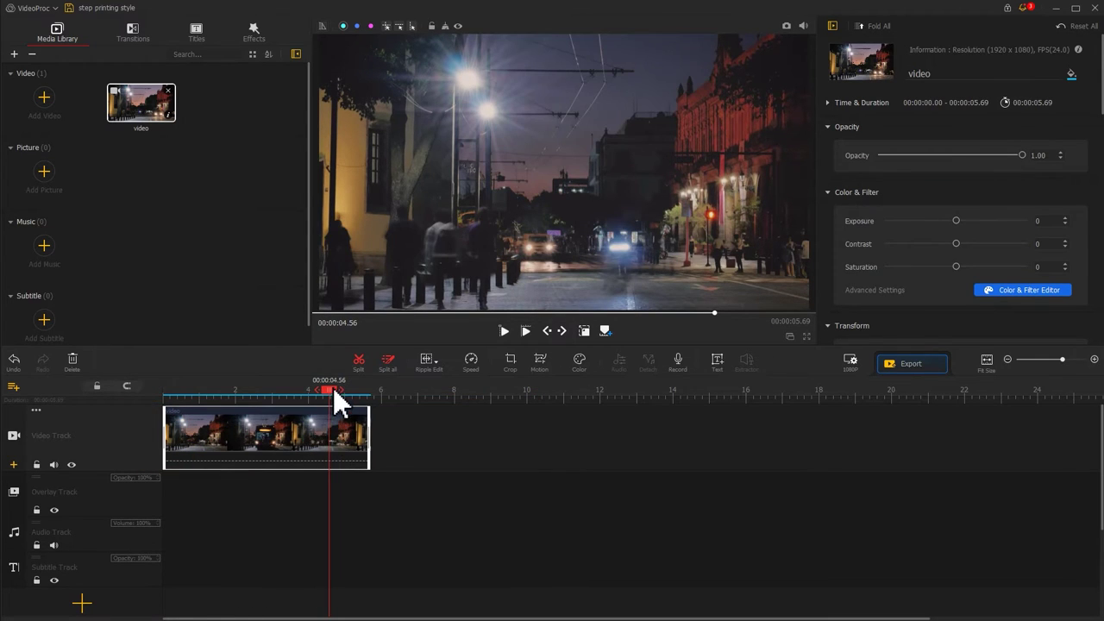
{"action": "left_click_drag", "start_coordinate": [336, 390], "coordinate": [130, 407]}
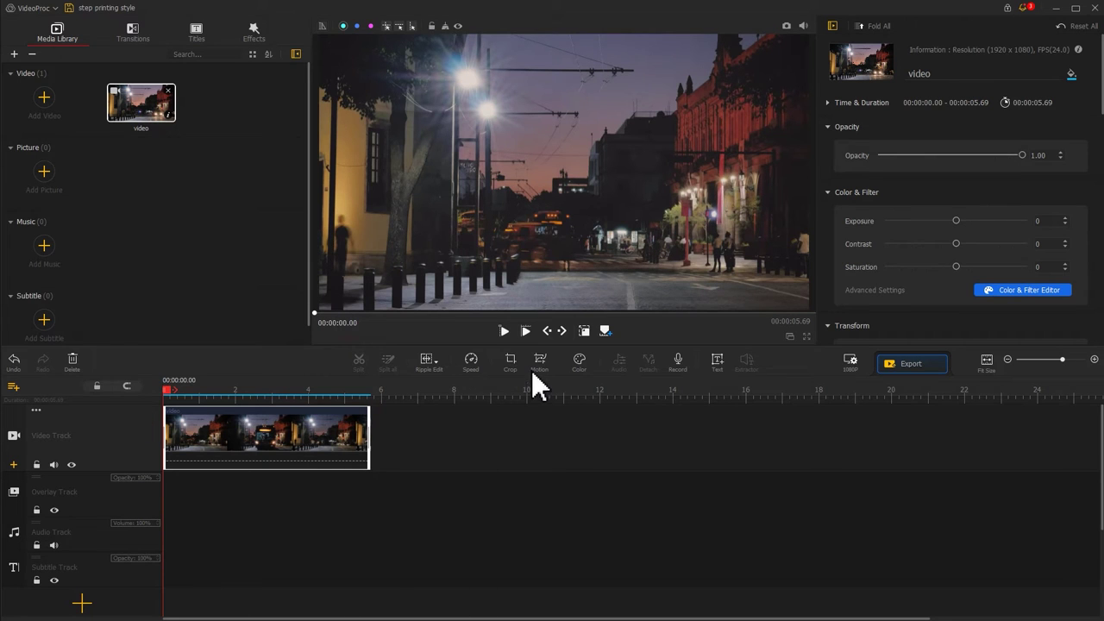
Step: Advance the preview through the clip's opening nine frames one at a time
{"action": "left_click", "coordinate": [562, 331]}
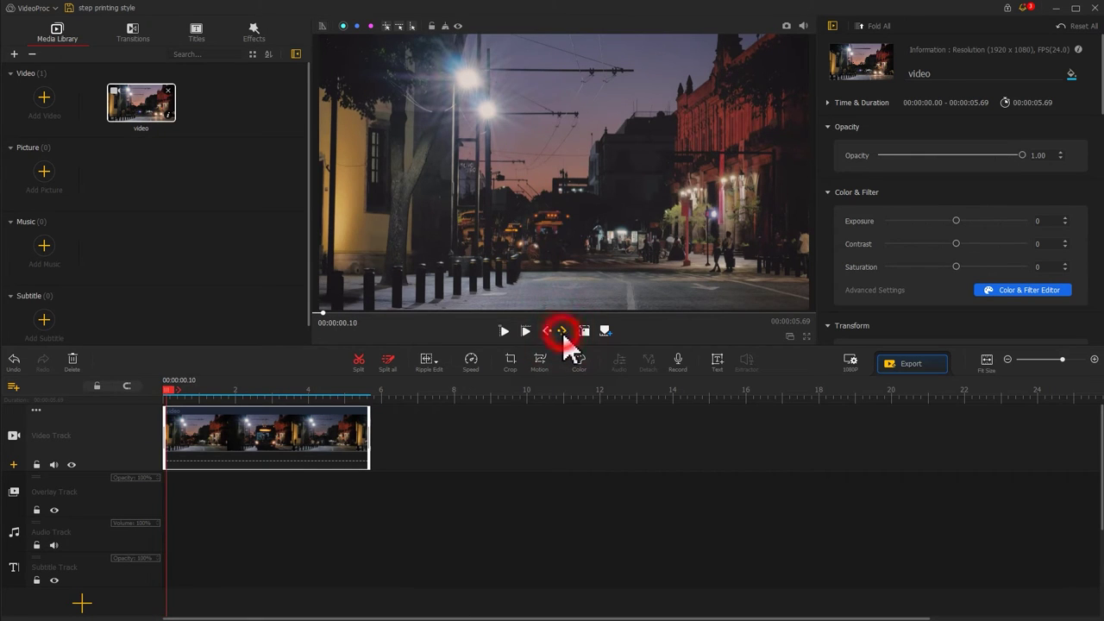
{"action": "left_click", "coordinate": [562, 331]}
{"action": "left_click", "coordinate": [562, 331]}
{"action": "left_click", "coordinate": [562, 332]}
{"action": "left_click", "coordinate": [561, 331]}
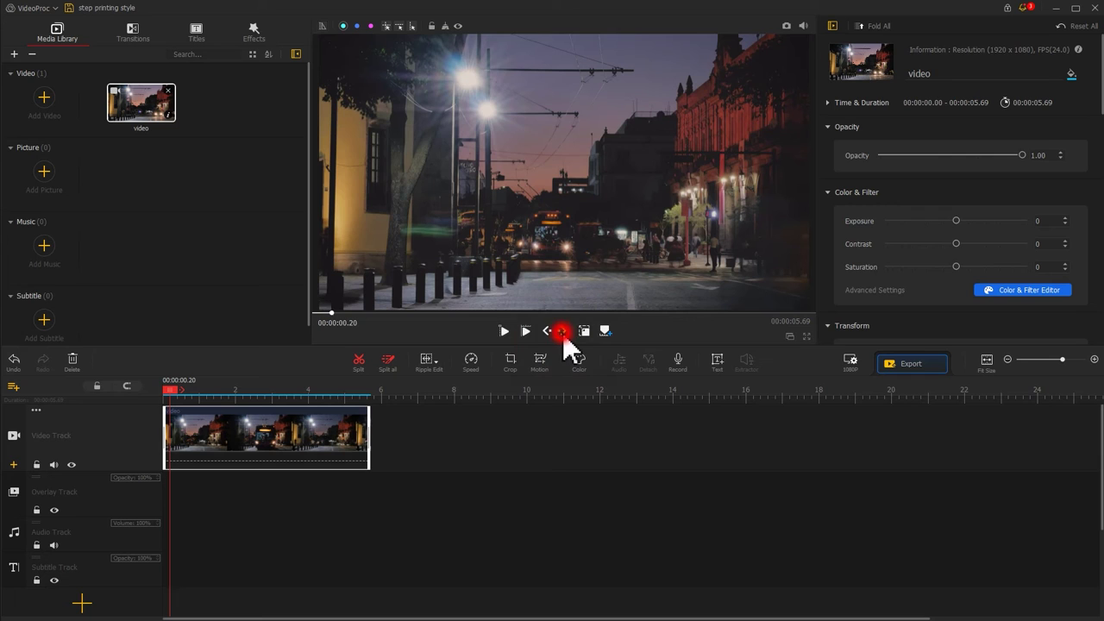
{"action": "left_click", "coordinate": [561, 331]}
{"action": "left_click", "coordinate": [562, 331]}
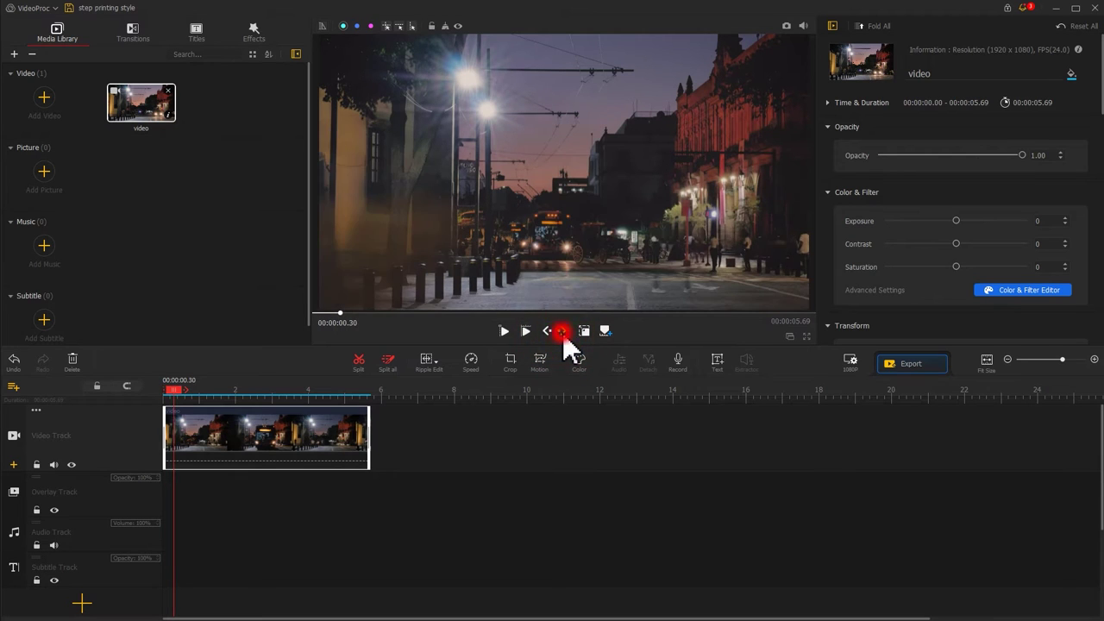
{"action": "left_click", "coordinate": [561, 331]}
{"action": "left_click", "coordinate": [561, 331]}
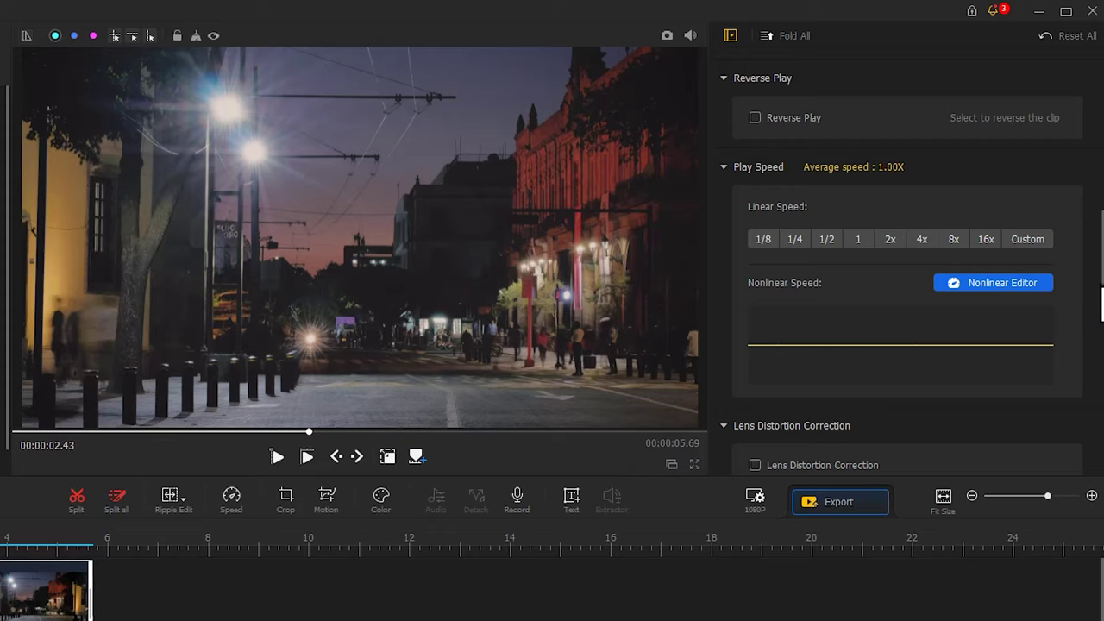
Step: Set a custom constant play speed of 0.12X, stretching the clip to 47.45 seconds
{"action": "left_click", "coordinate": [1027, 238]}
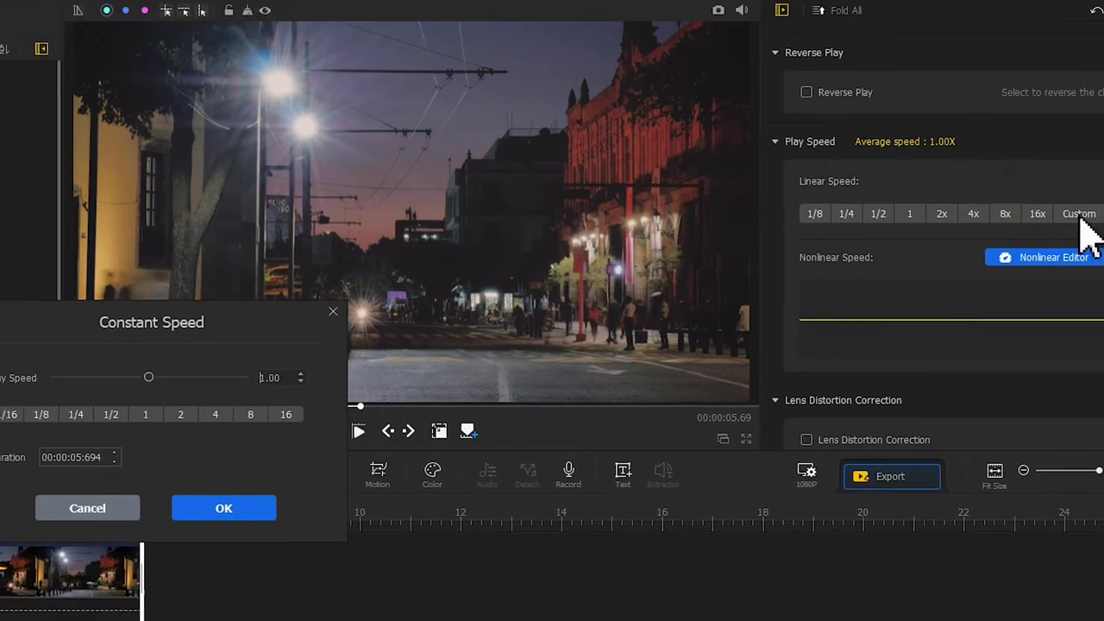
{"action": "double_click", "coordinate": [259, 377]}
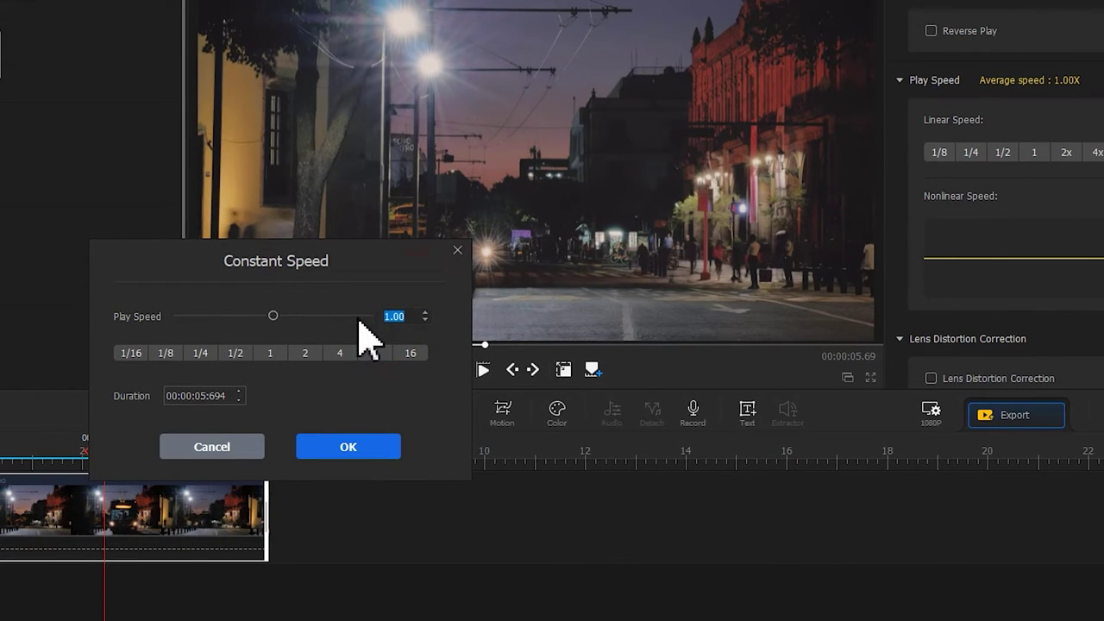
{"action": "type", "text": "0.12"}
{"action": "left_click", "coordinate": [350, 447]}
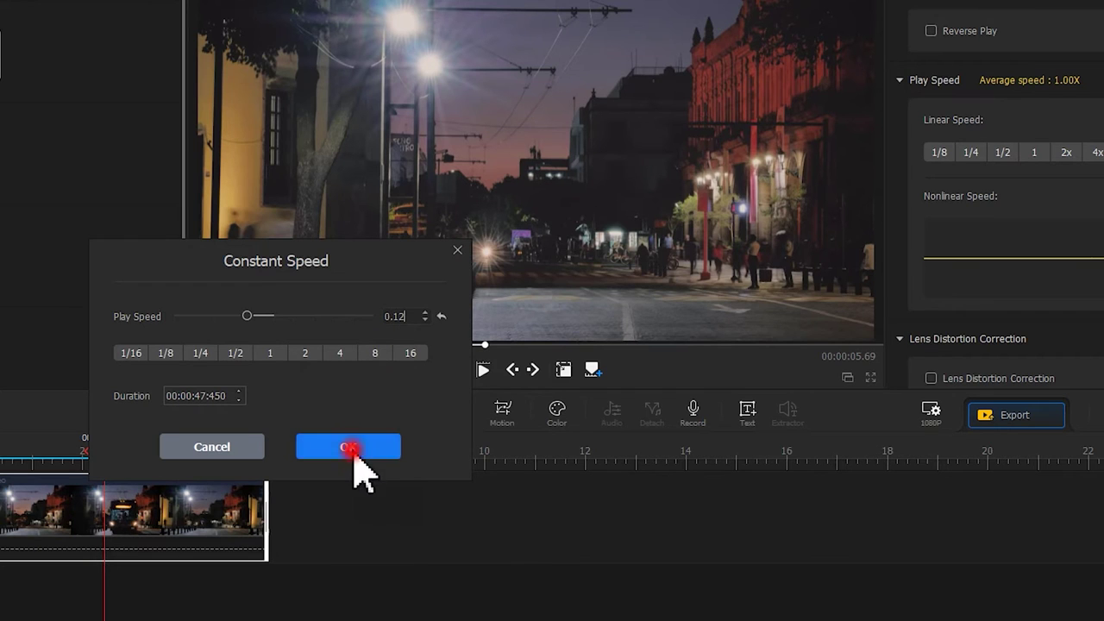
Step: Play back the slowed clip to preview it, then stop playback
{"action": "scroll", "coordinate": [422, 398], "scroll_direction": "down", "scroll_amount": 1}
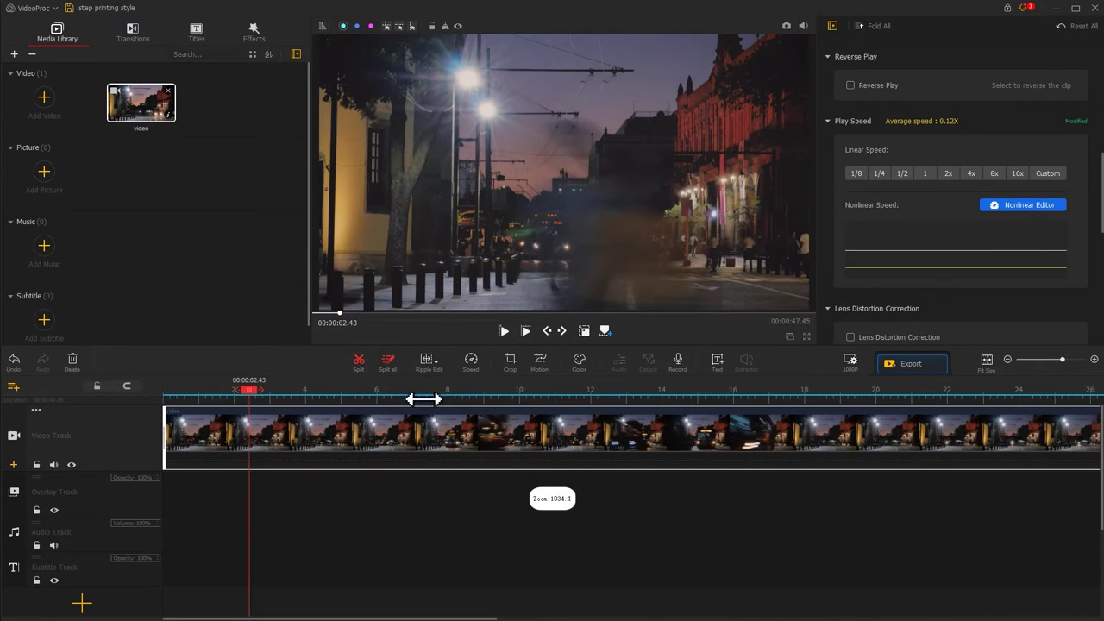
{"action": "scroll", "coordinate": [422, 398], "scroll_direction": "down", "scroll_amount": 5}
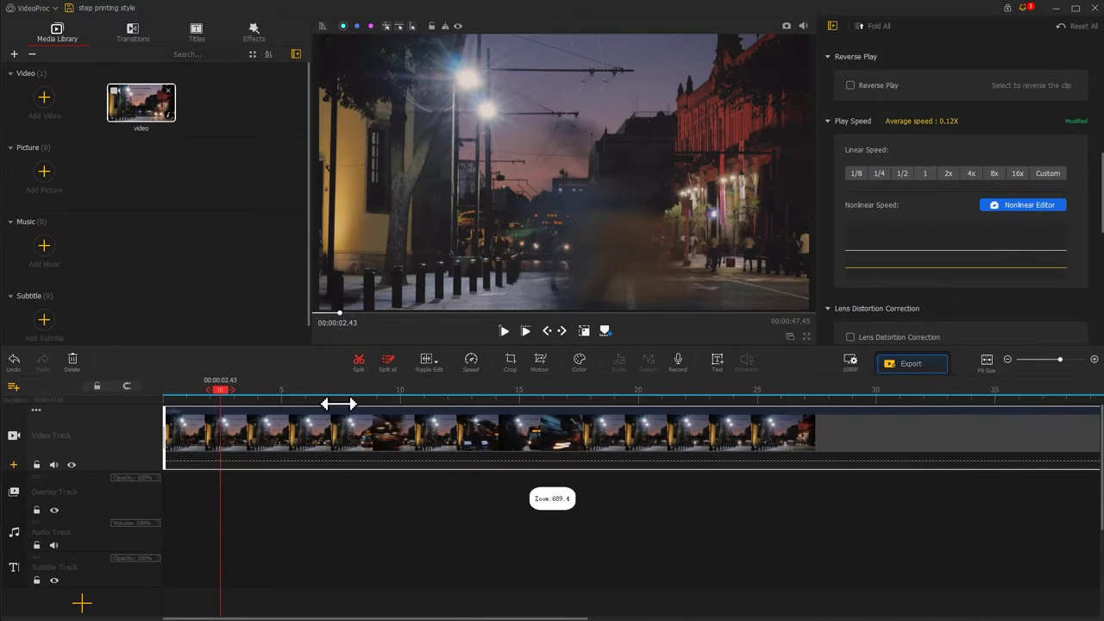
{"action": "left_click", "coordinate": [156, 390]}
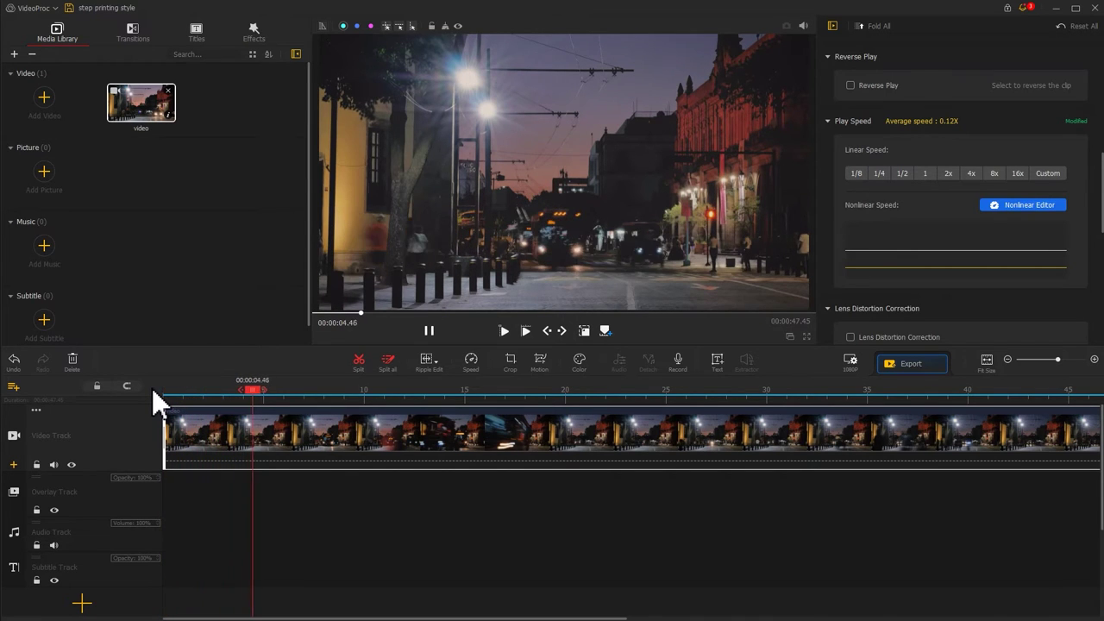
{"action": "key", "text": "space"}
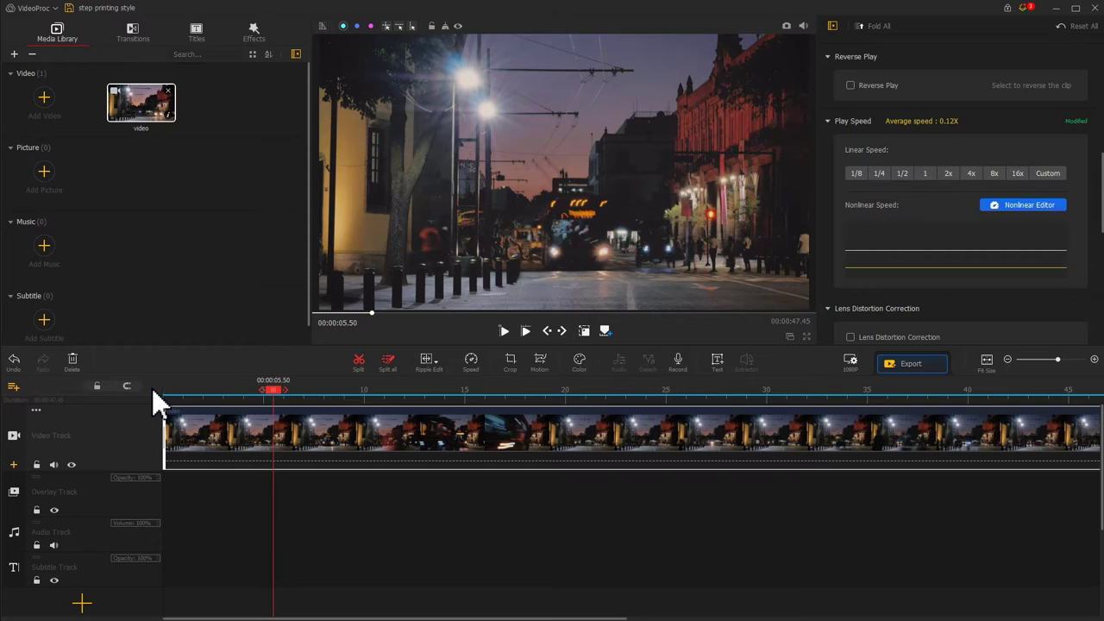
Step: Cool the temperature to 20.98 and set contrast 16, highlights -20, slightly lifted shadows, and whites 27
{"action": "left_click", "coordinate": [580, 361]}
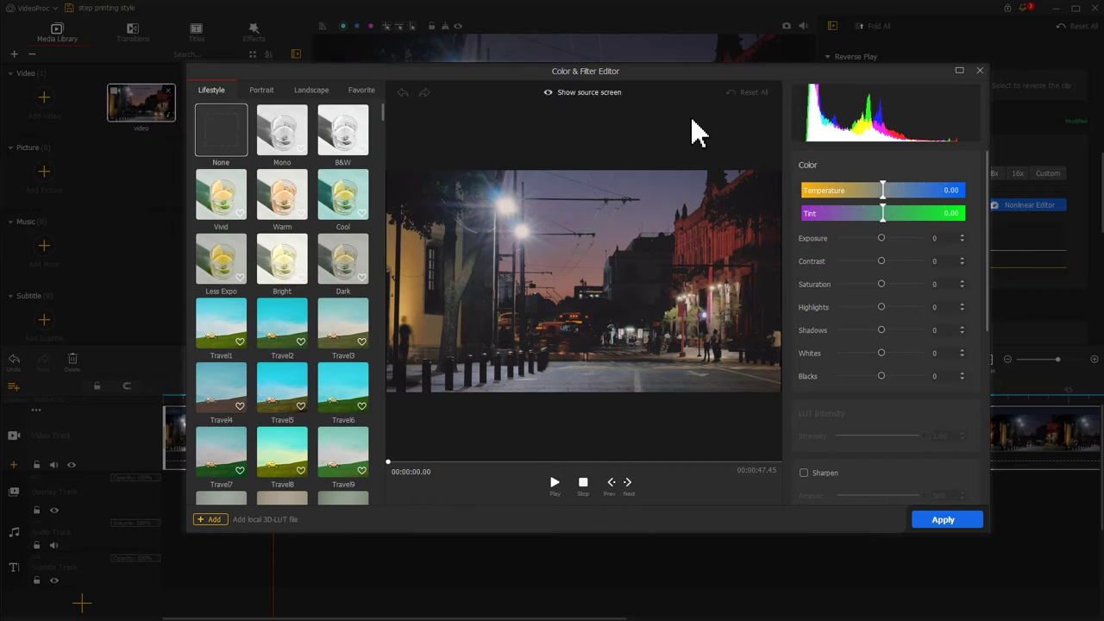
{"action": "left_click_drag", "start_coordinate": [882, 186], "coordinate": [902, 185]}
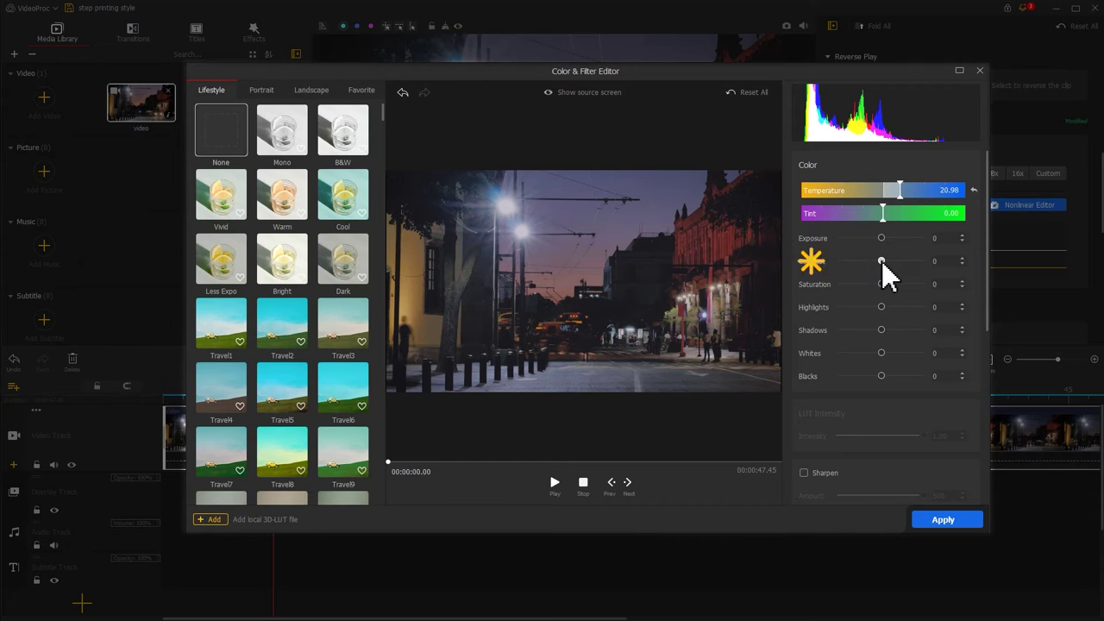
{"action": "left_click_drag", "start_coordinate": [881, 260], "coordinate": [885, 239]}
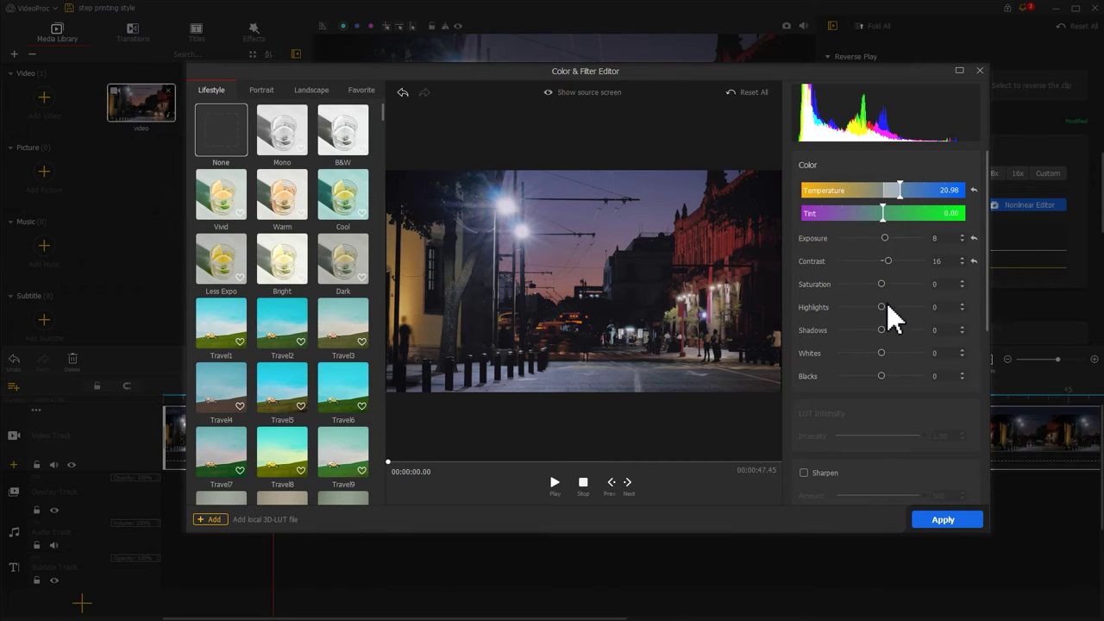
{"action": "left_click_drag", "start_coordinate": [883, 307], "coordinate": [874, 308]}
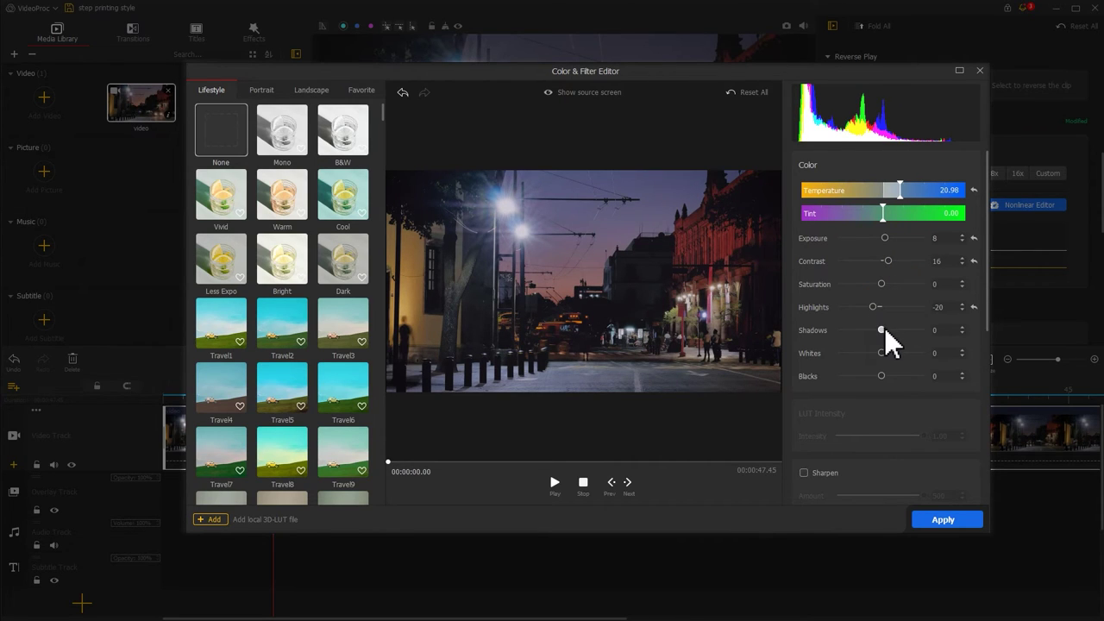
{"action": "left_click", "coordinate": [884, 328]}
{"action": "left_click_drag", "start_coordinate": [883, 328], "coordinate": [885, 376]}
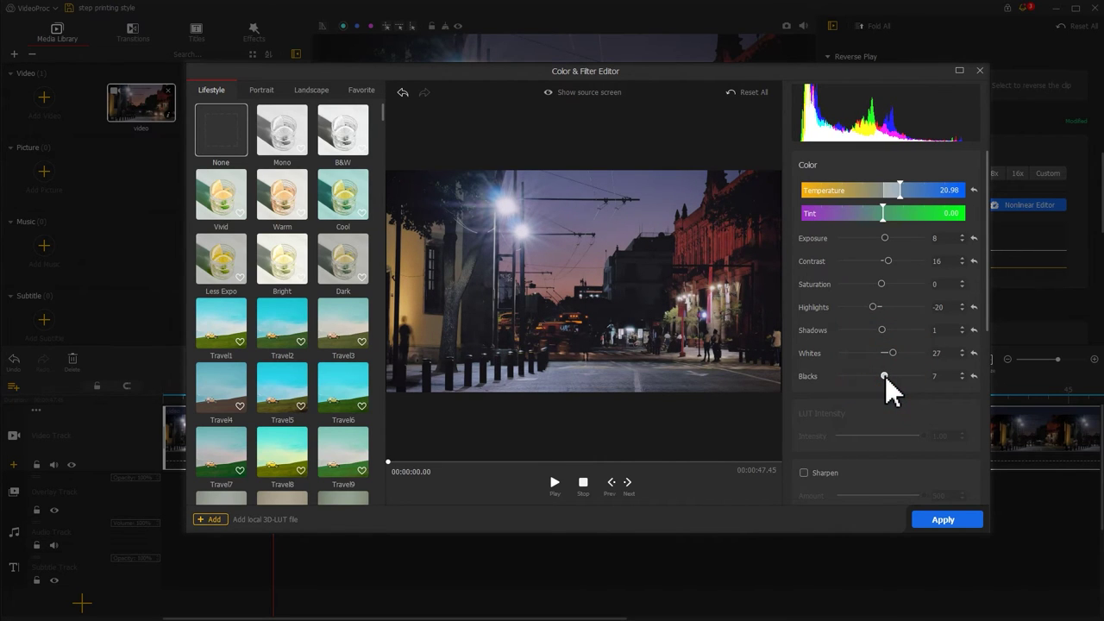
Step: Compare the grade against the ungraded source image, then apply it to the clip
{"action": "left_click", "coordinate": [550, 96]}
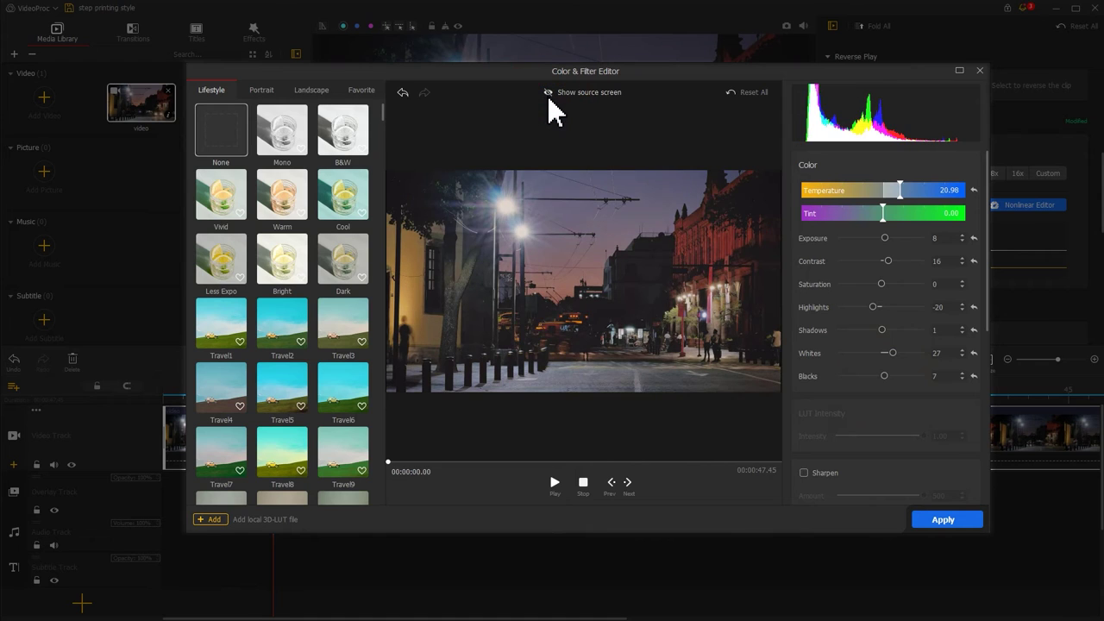
{"action": "left_click", "coordinate": [548, 99]}
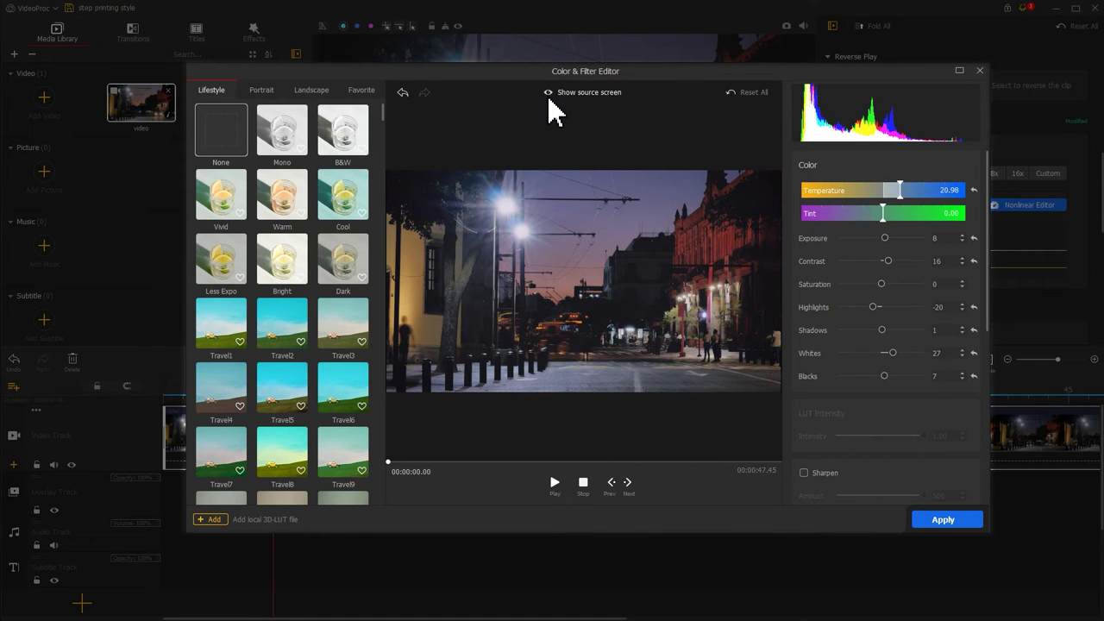
{"action": "left_click", "coordinate": [928, 518]}
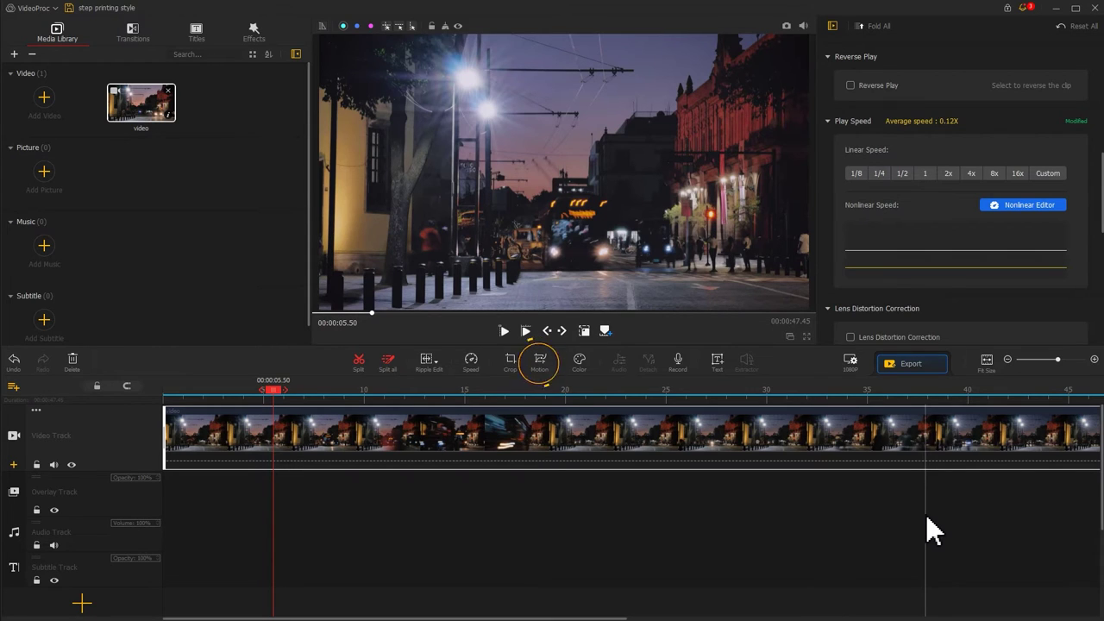
Step: Add the Cinematic Open motion preset and move its second keyframe to 0.60 seconds
{"action": "left_click", "coordinate": [540, 360]}
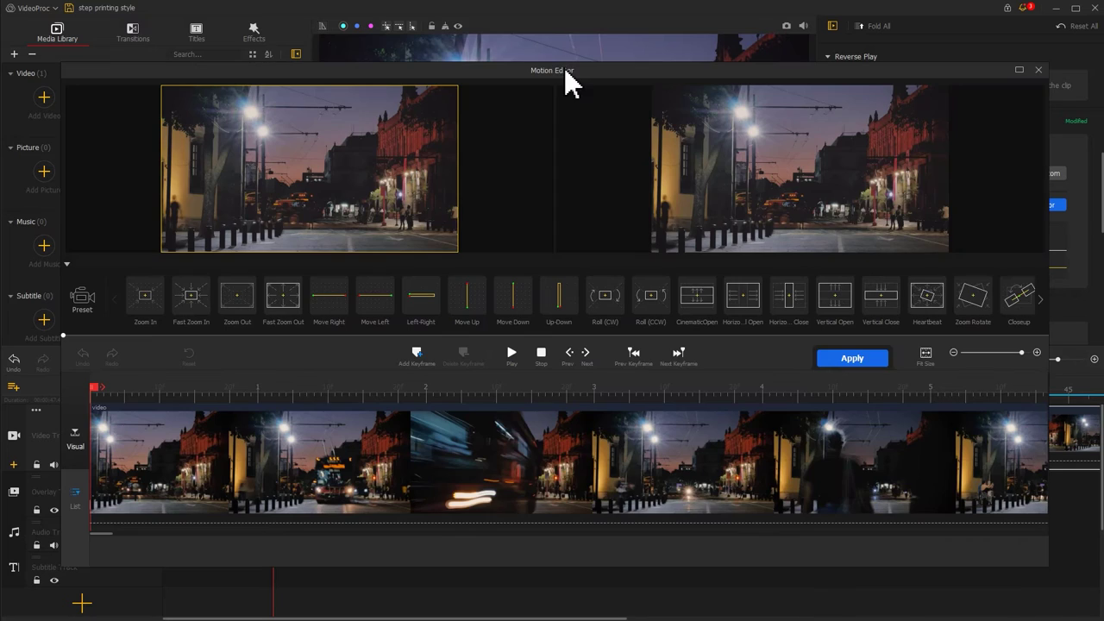
{"action": "left_click", "coordinate": [705, 312]}
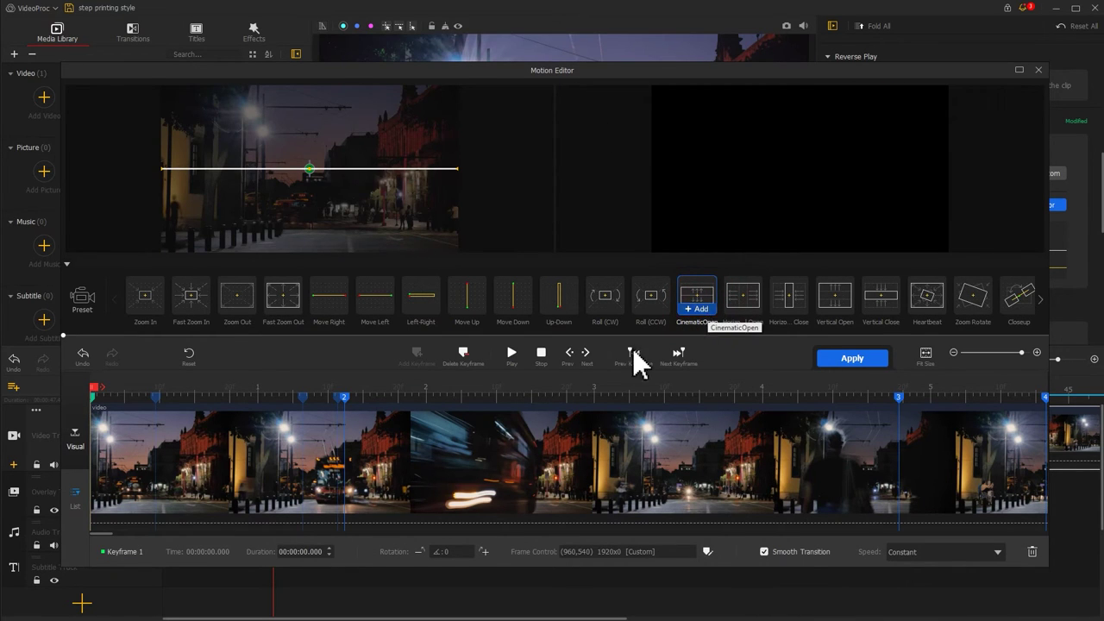
{"action": "left_click", "coordinate": [344, 398]}
{"action": "left_click_drag", "start_coordinate": [345, 398], "coordinate": [197, 406]}
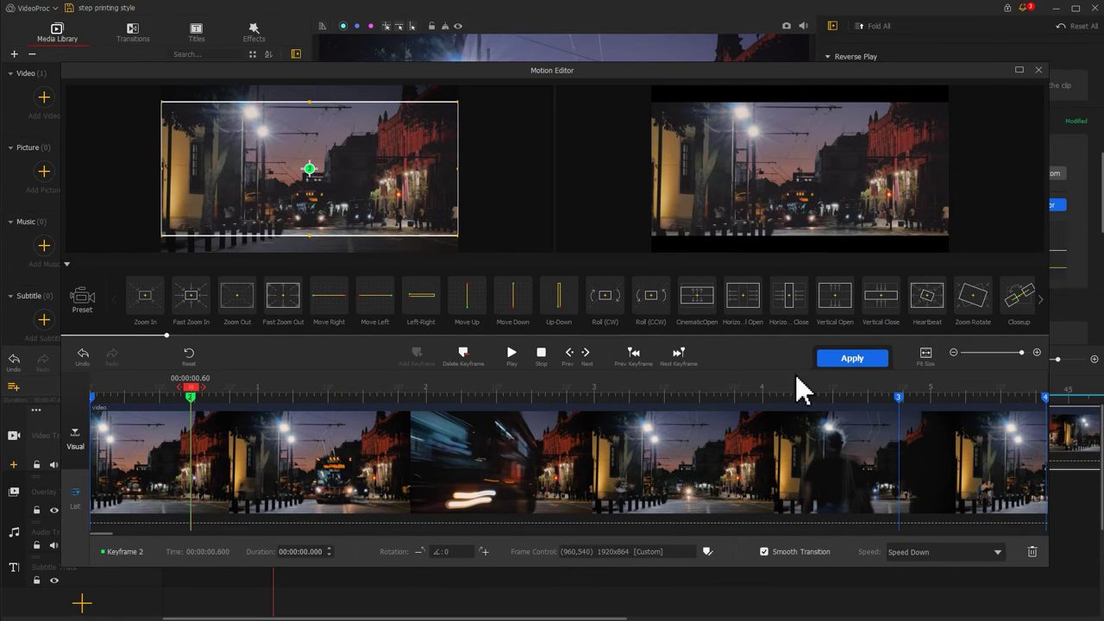
Step: Delete the keyframes at 4.80 seconds and the clip end, then add a fresh keyframe at the clip end
{"action": "left_click", "coordinate": [894, 396]}
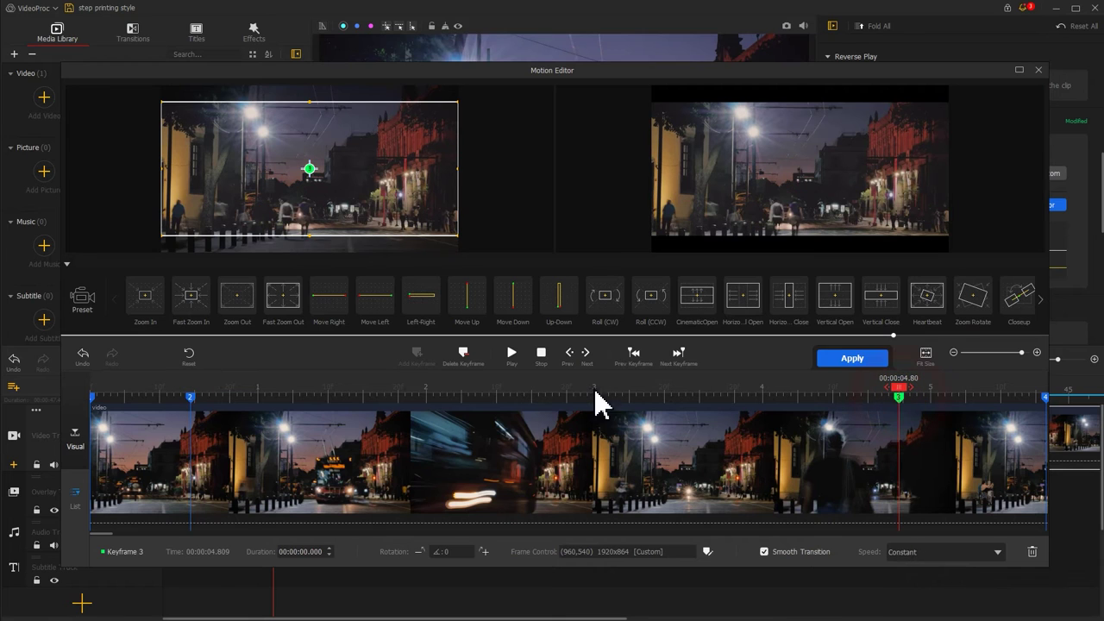
{"action": "left_click", "coordinate": [465, 360]}
{"action": "left_click", "coordinate": [1045, 397]}
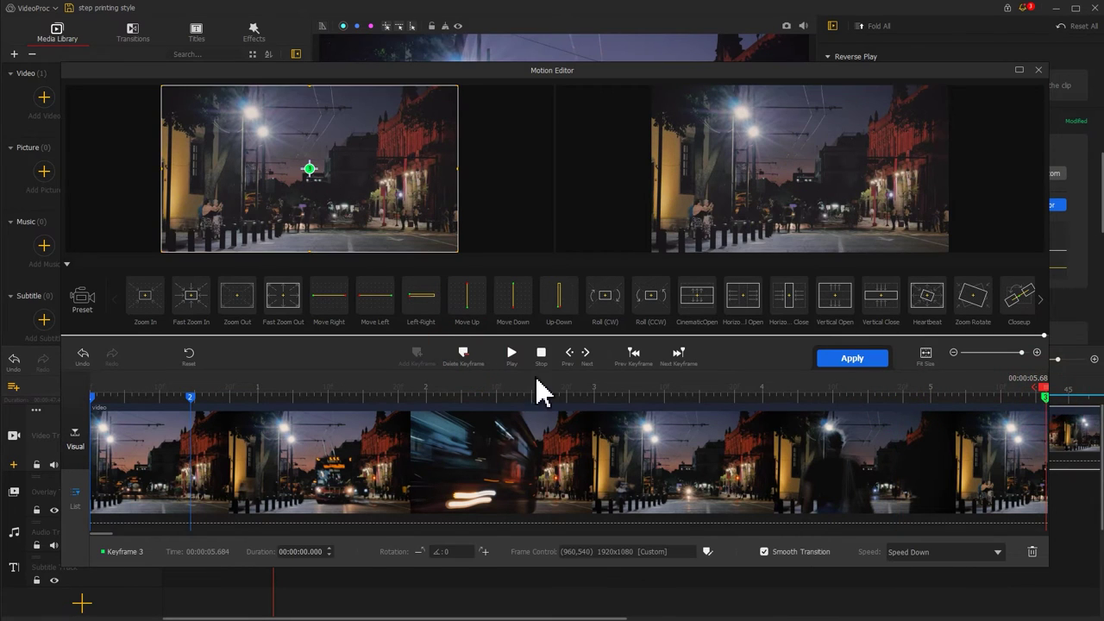
{"action": "left_click", "coordinate": [462, 355]}
{"action": "left_click", "coordinate": [1015, 352]}
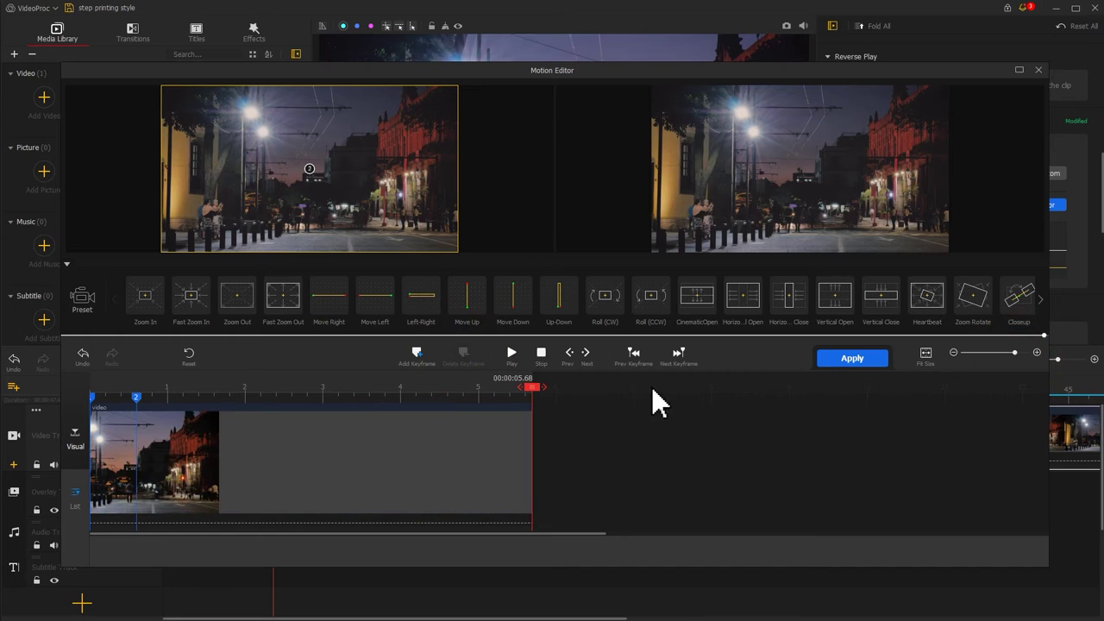
{"action": "left_click", "coordinate": [531, 388]}
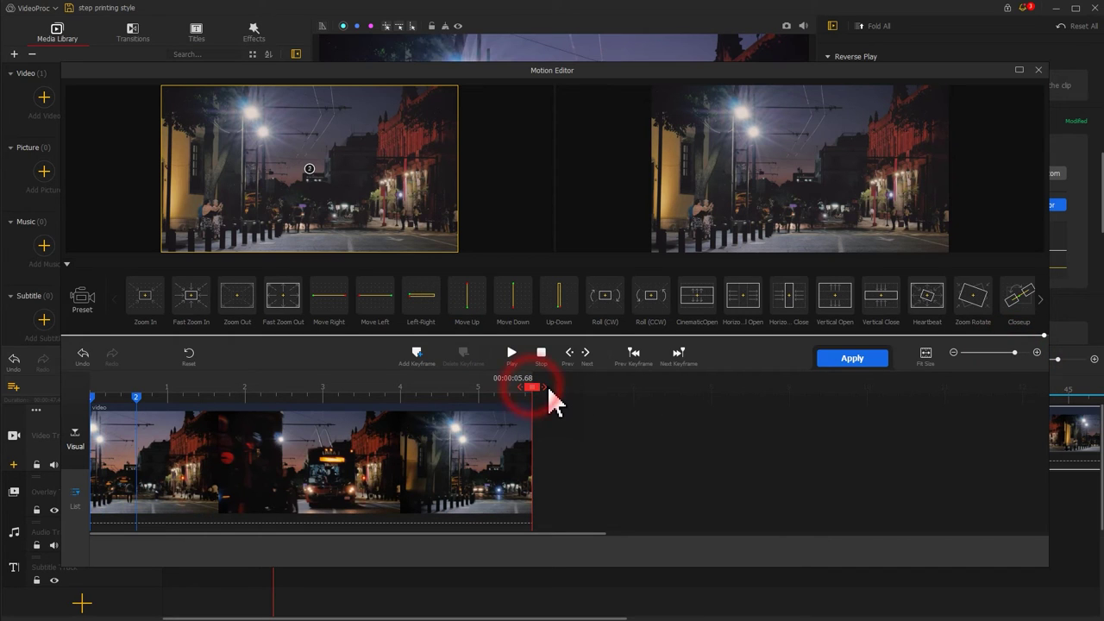
{"action": "left_click", "coordinate": [416, 358]}
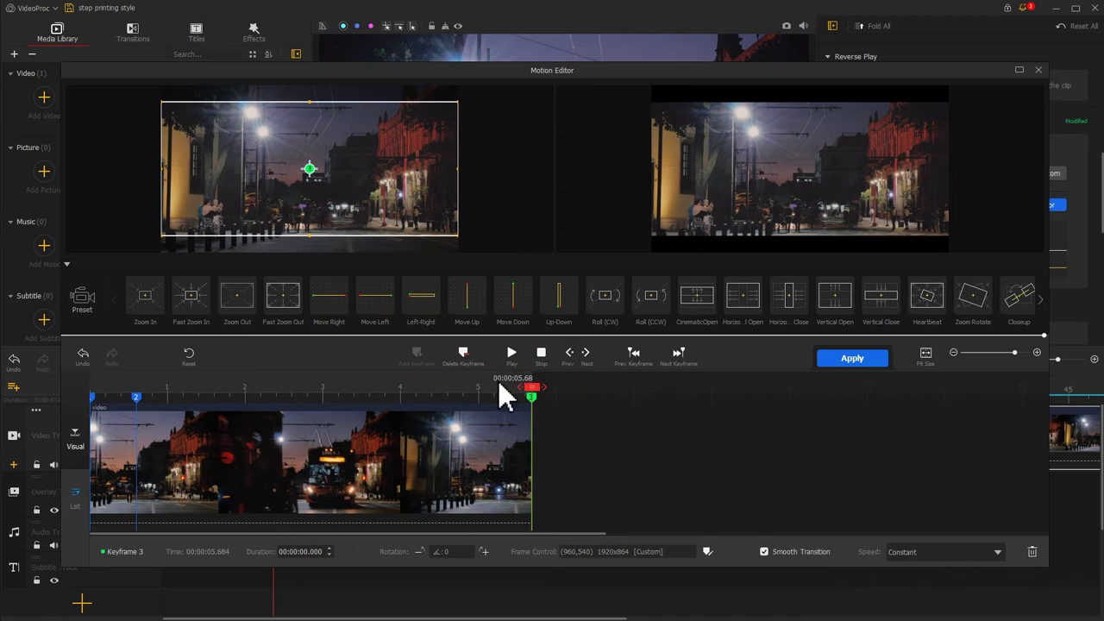
Step: Preview the cinematic open motion from the start and apply the effect
{"action": "left_click_drag", "start_coordinate": [530, 388], "coordinate": [83, 394]}
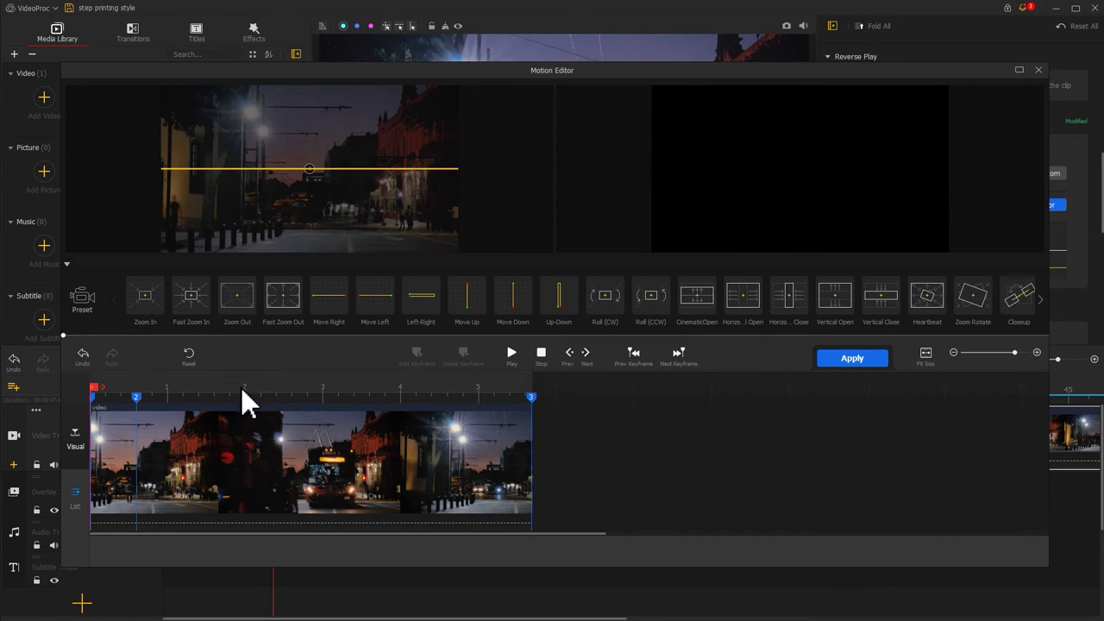
{"action": "left_click", "coordinate": [512, 354]}
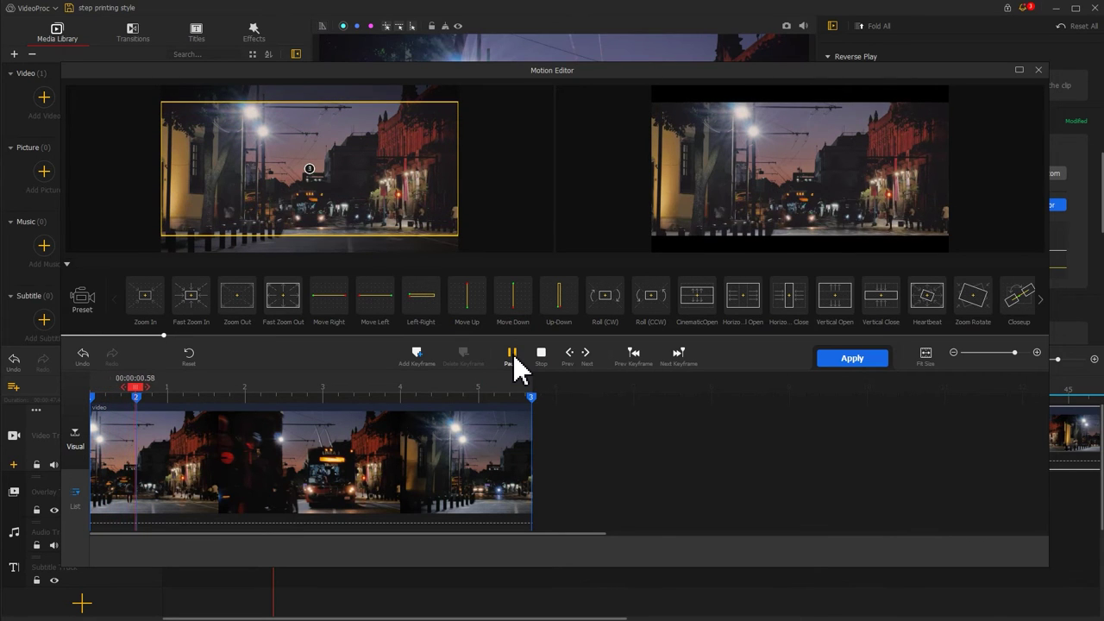
{"action": "left_click", "coordinate": [515, 363]}
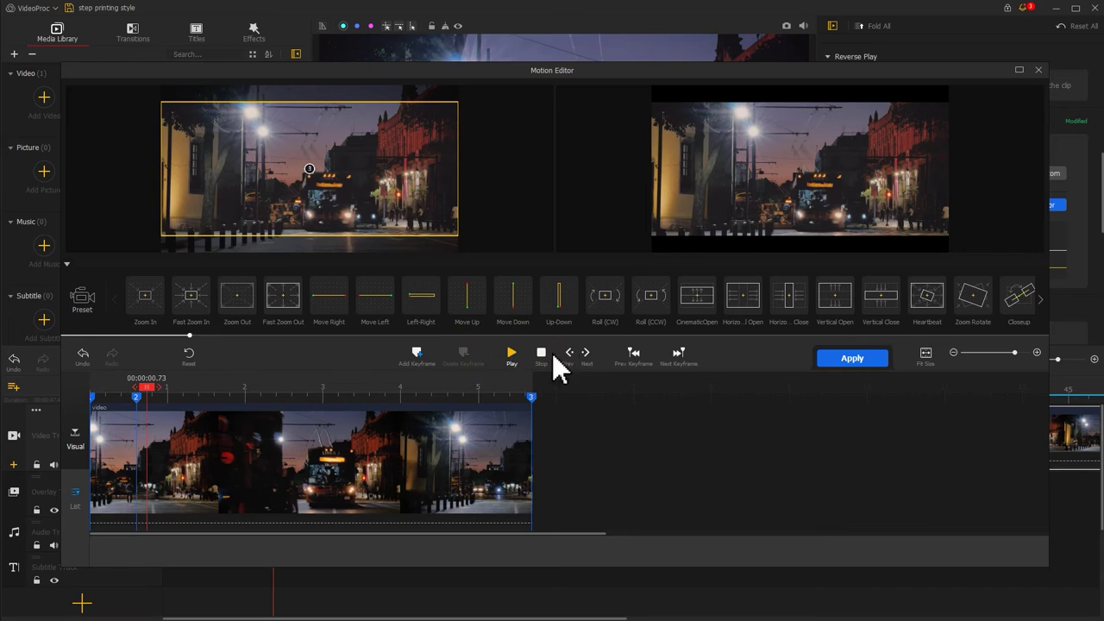
{"action": "left_click", "coordinate": [852, 358]}
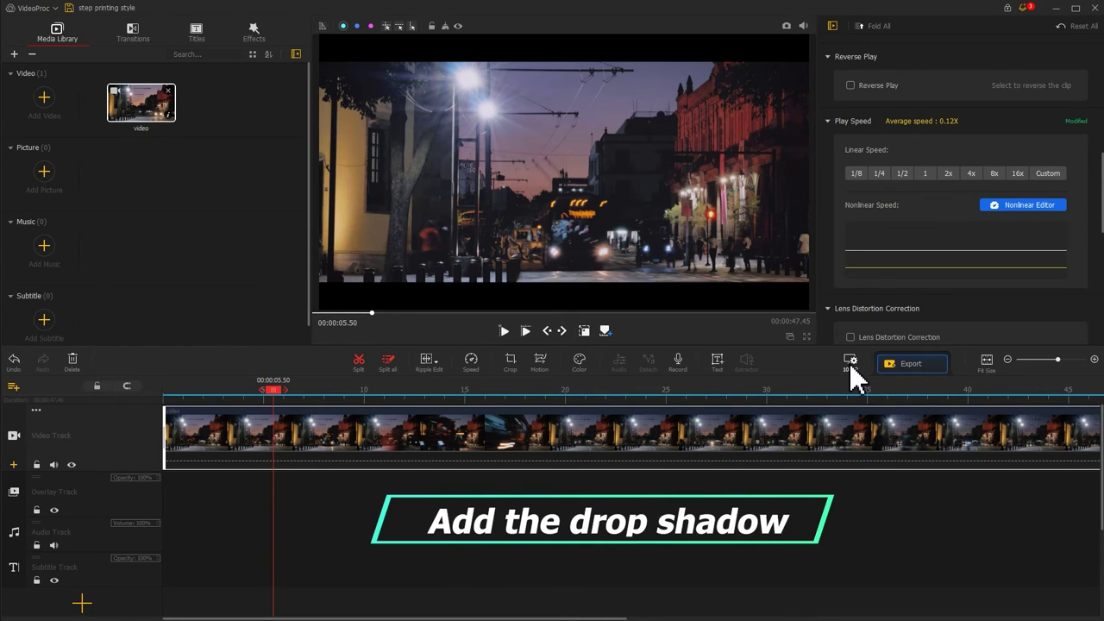
Step: Paste a copy of the street clip onto the overlay track, starting at 0.06 seconds
{"action": "left_click", "coordinate": [225, 427]}
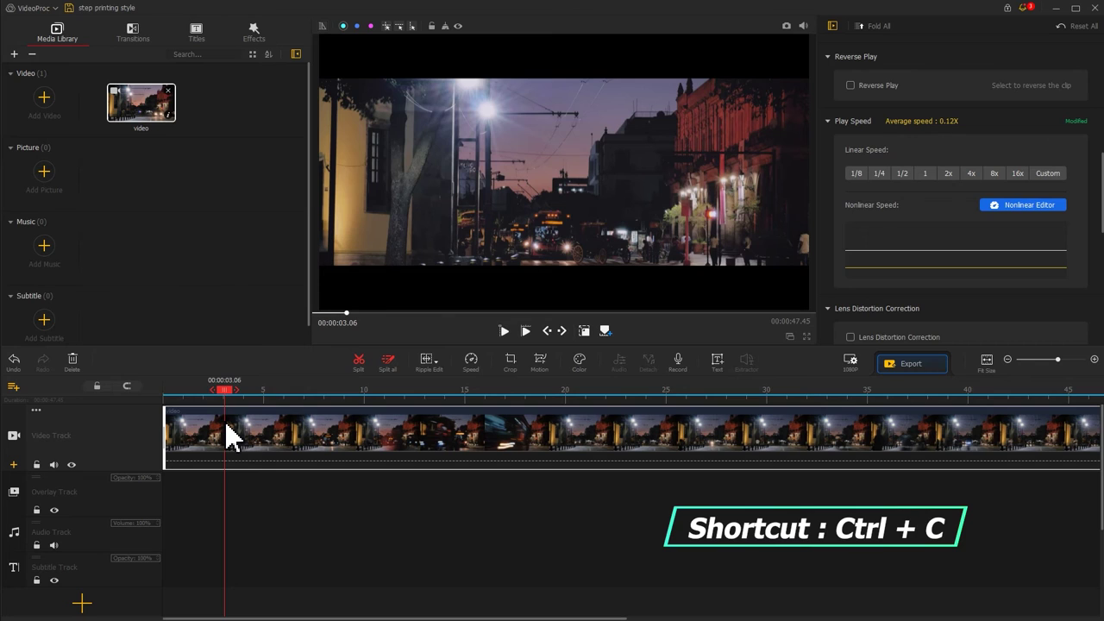
{"action": "left_click", "coordinate": [183, 503]}
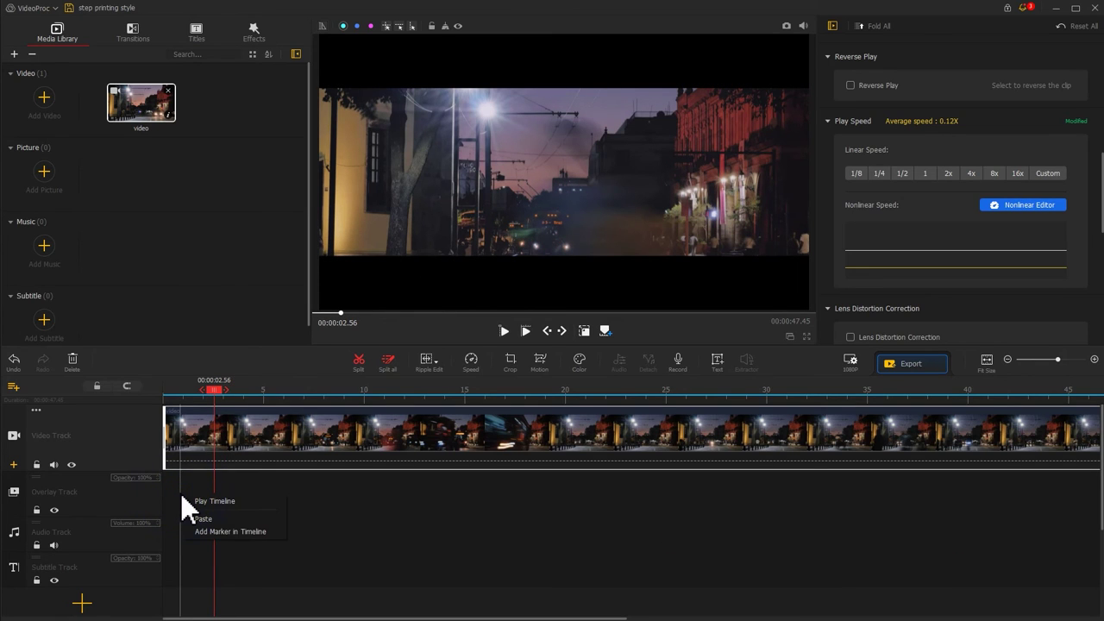
{"action": "left_click", "coordinate": [198, 519]}
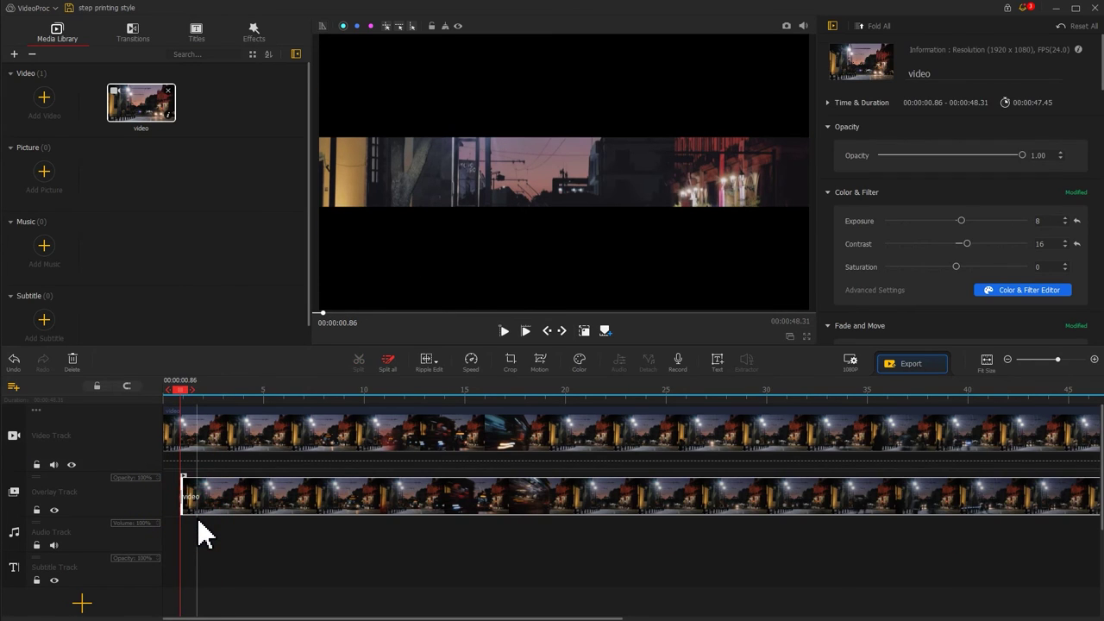
{"action": "left_click_drag", "start_coordinate": [186, 393], "coordinate": [155, 392]}
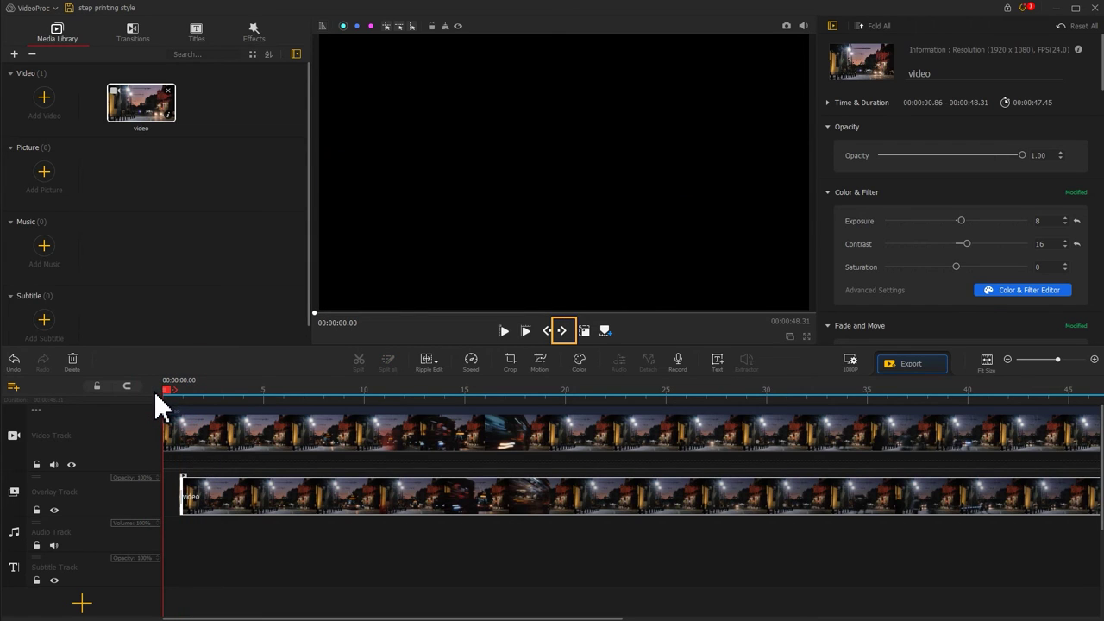
{"action": "left_click", "coordinate": [564, 333]}
{"action": "left_click", "coordinate": [564, 333]}
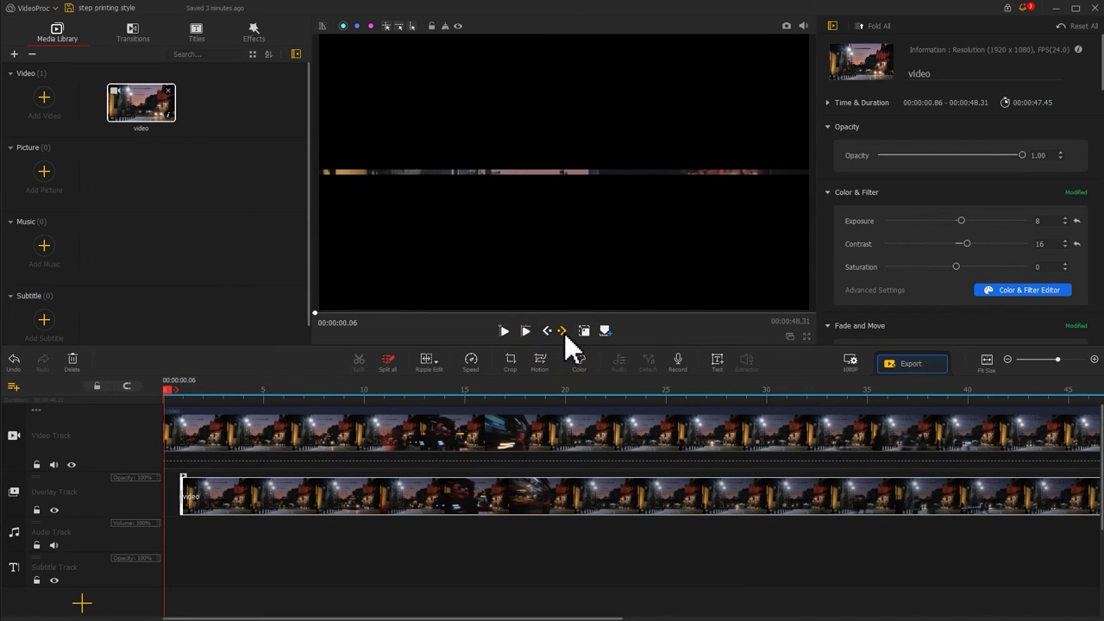
{"action": "left_click", "coordinate": [330, 494]}
{"action": "left_click_drag", "start_coordinate": [326, 496], "coordinate": [322, 494]}
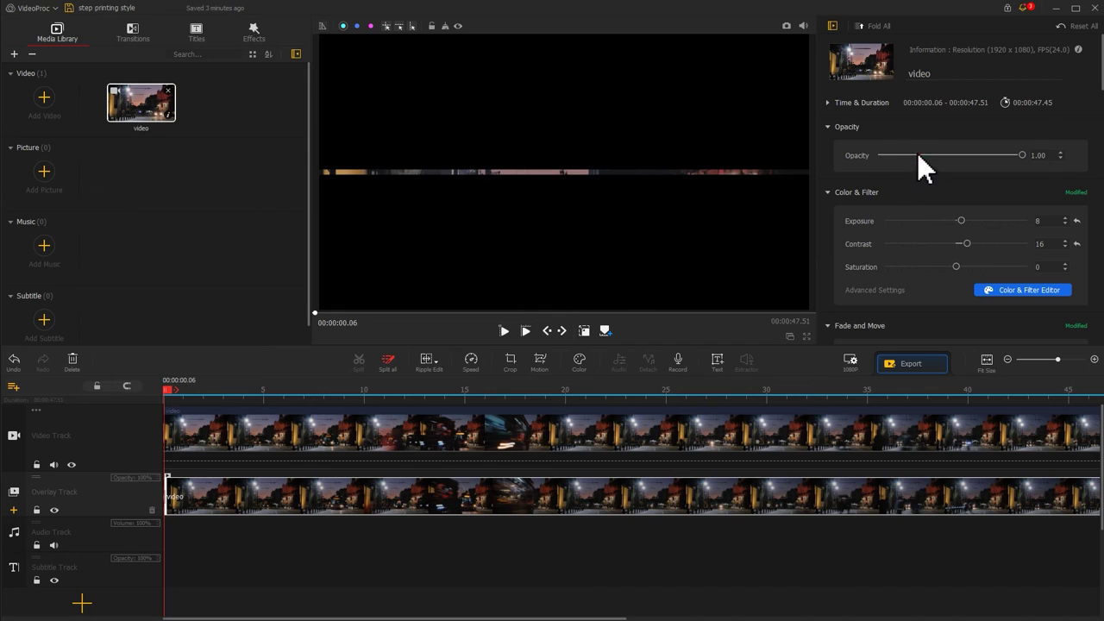
Step: Set the overlay clip's opacity to 0.34 and raise its scale to 1.04
{"action": "left_click_drag", "start_coordinate": [917, 153], "coordinate": [931, 154]}
{"action": "left_click_drag", "start_coordinate": [1102, 52], "coordinate": [1101, 130]}
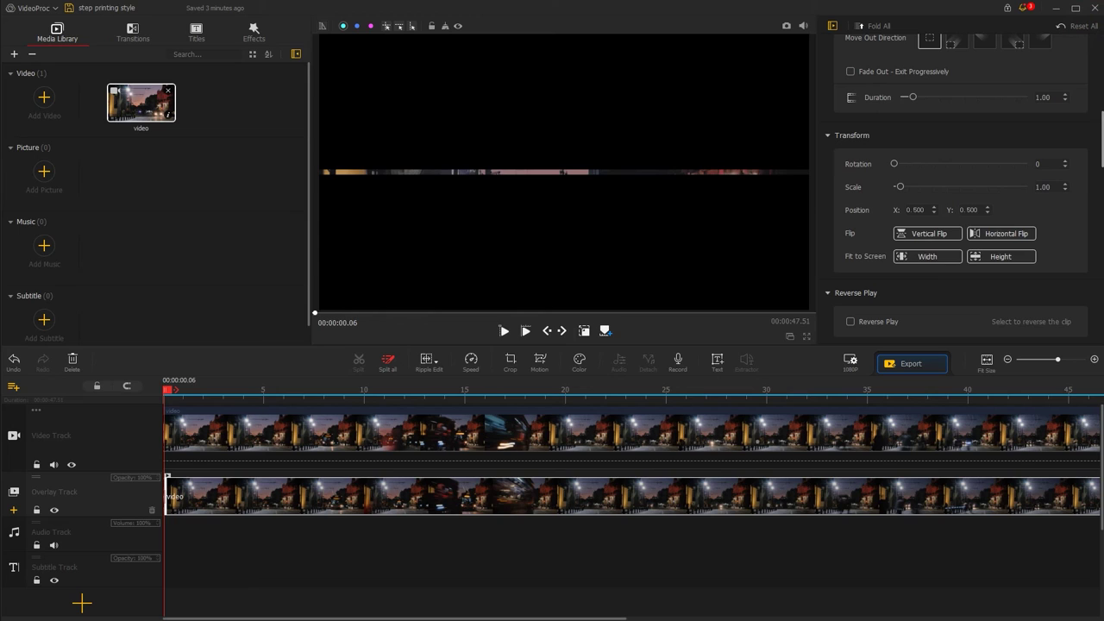
{"action": "left_click", "coordinate": [1065, 183]}
{"action": "left_click", "coordinate": [1065, 183]}
{"action": "left_click", "coordinate": [1065, 183]}
{"action": "left_click", "coordinate": [1065, 184]}
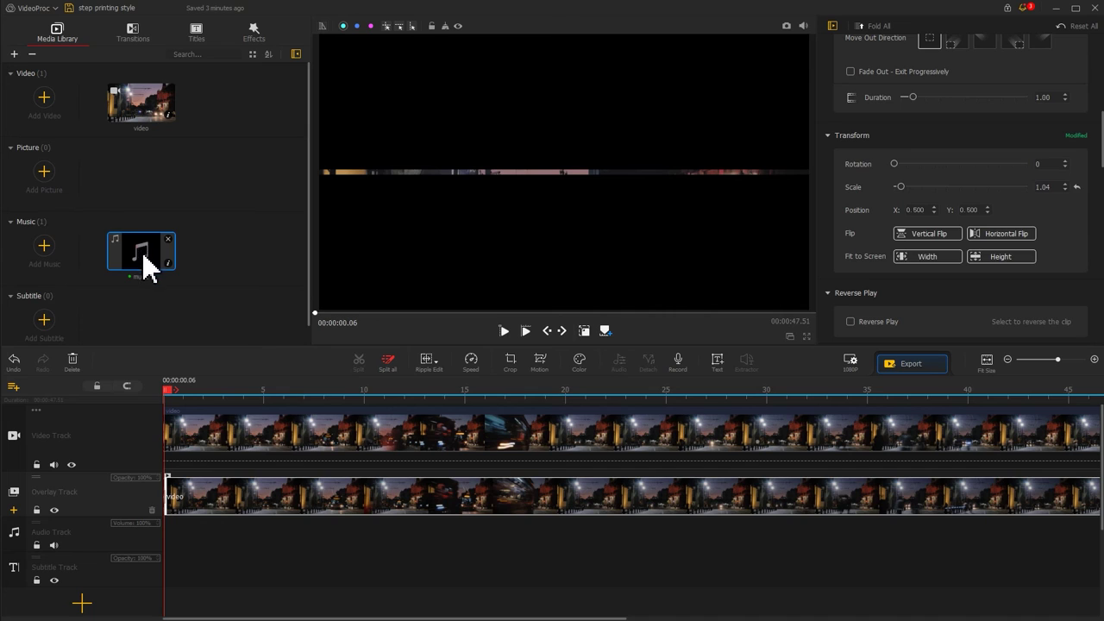
Step: Drop the music file onto the audio track and play the timeline with it
{"action": "left_click_drag", "start_coordinate": [143, 252], "coordinate": [165, 561]}
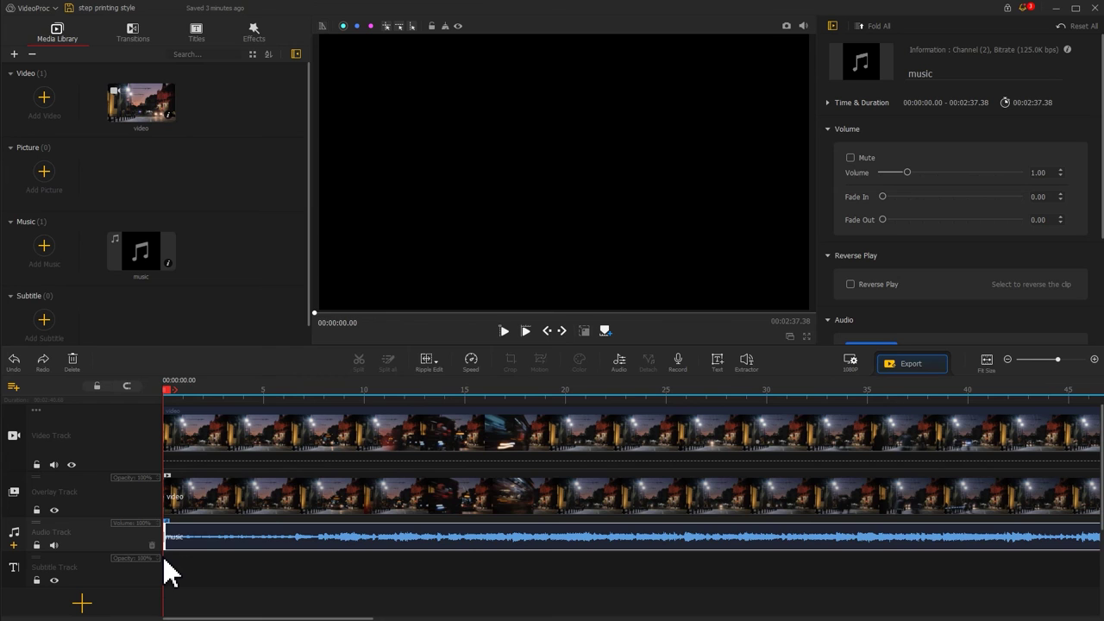
{"action": "key", "text": "space"}
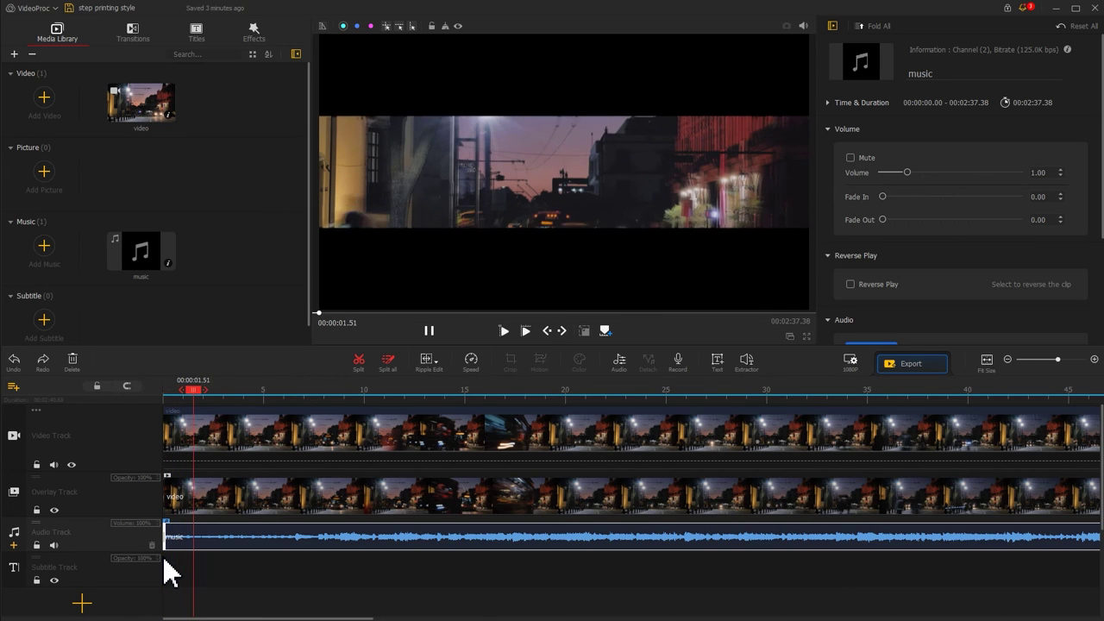